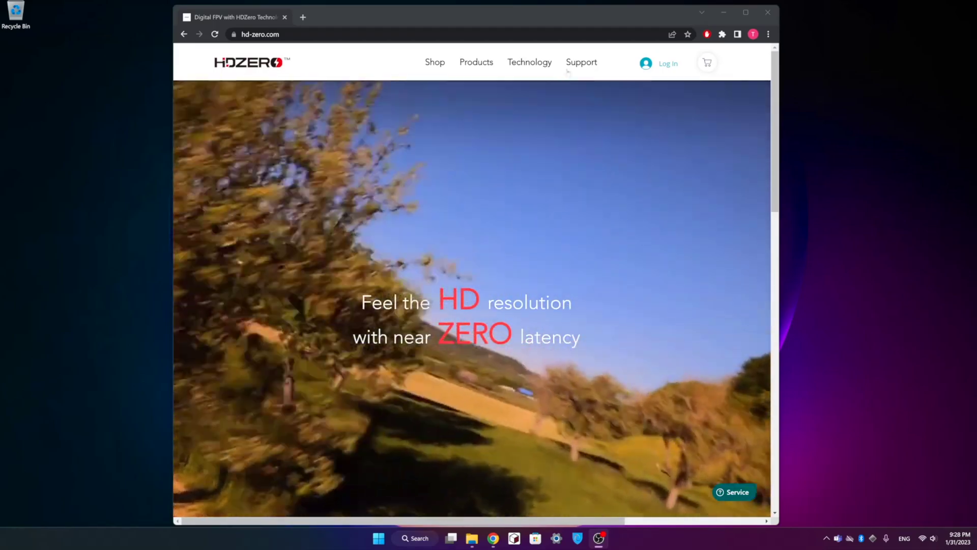
Download the Rev 06012023.zip firmware from HDZero's Support > Download page.
{"action": "mouse_move", "coordinate": [582, 62]}
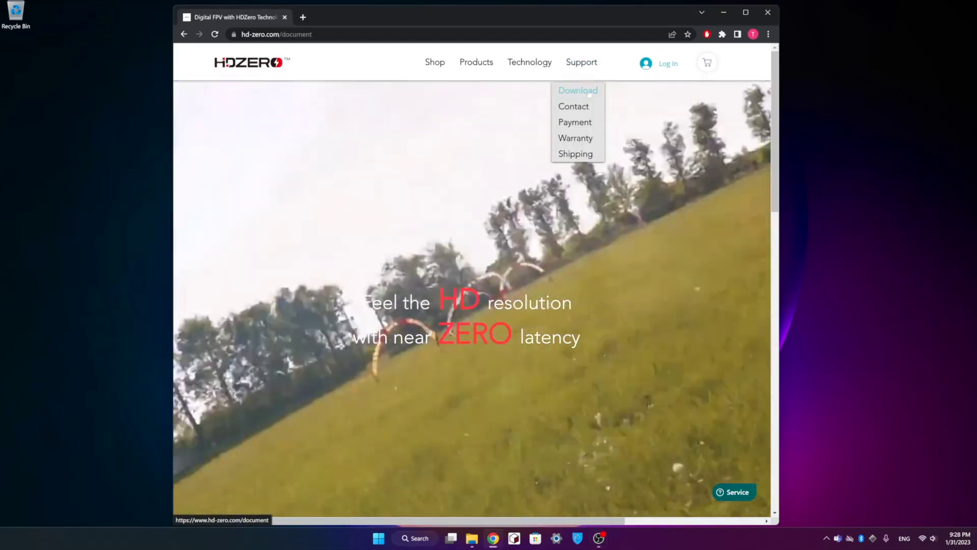
{"action": "left_click", "coordinate": [580, 92]}
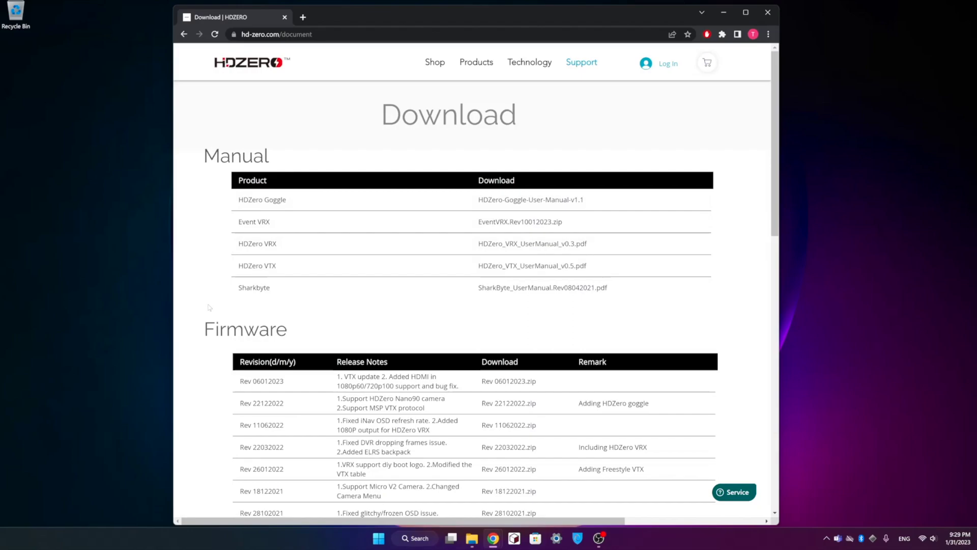
{"action": "scroll", "coordinate": [208, 308], "scroll_direction": "down", "scroll_amount": 1}
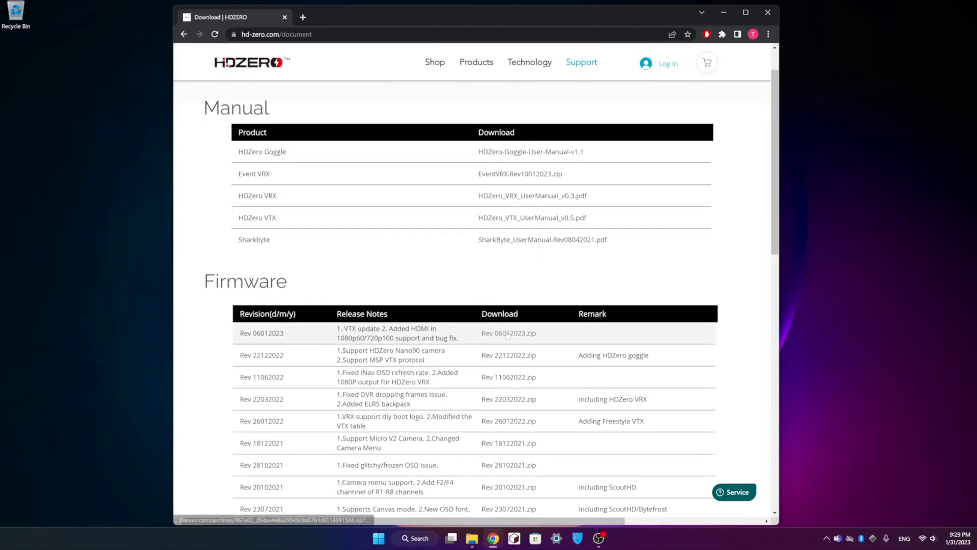
{"action": "left_click", "coordinate": [507, 333]}
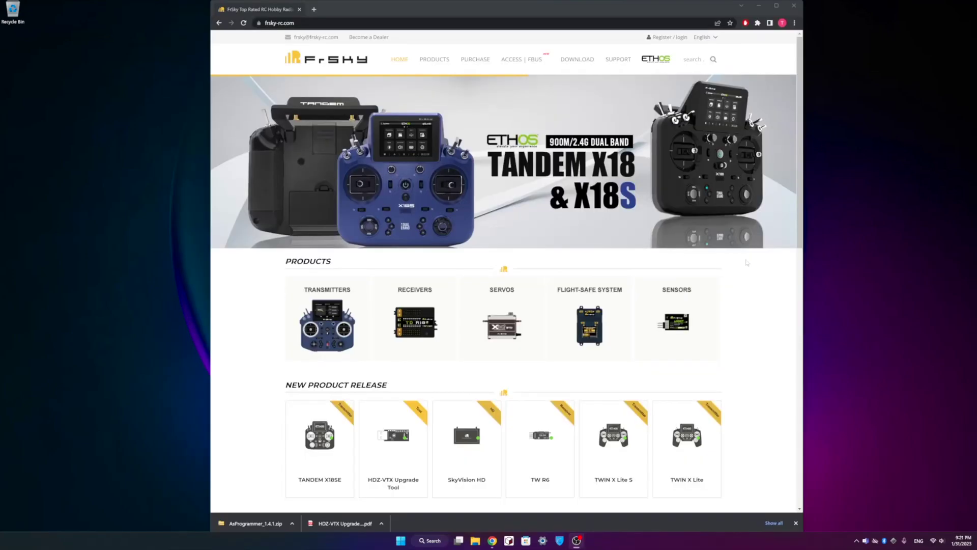
Download AsProgrammer_1.4.1.zip from the Program (PC) section of FrSky's HDZ-VTX Upgrade Tool page.
{"action": "mouse_move", "coordinate": [577, 59]}
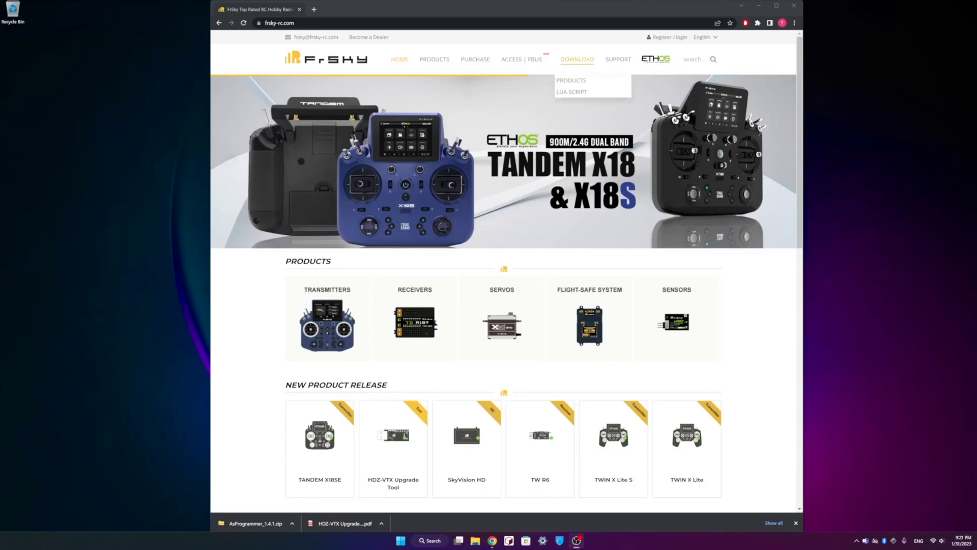
{"action": "left_click", "coordinate": [573, 81]}
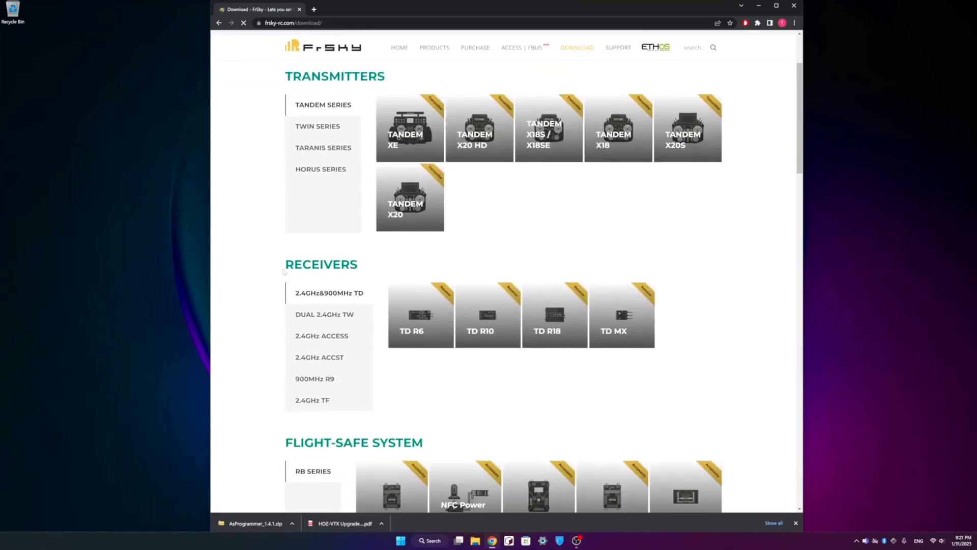
{"action": "scroll", "coordinate": [280, 271], "scroll_direction": "down", "scroll_amount": 9}
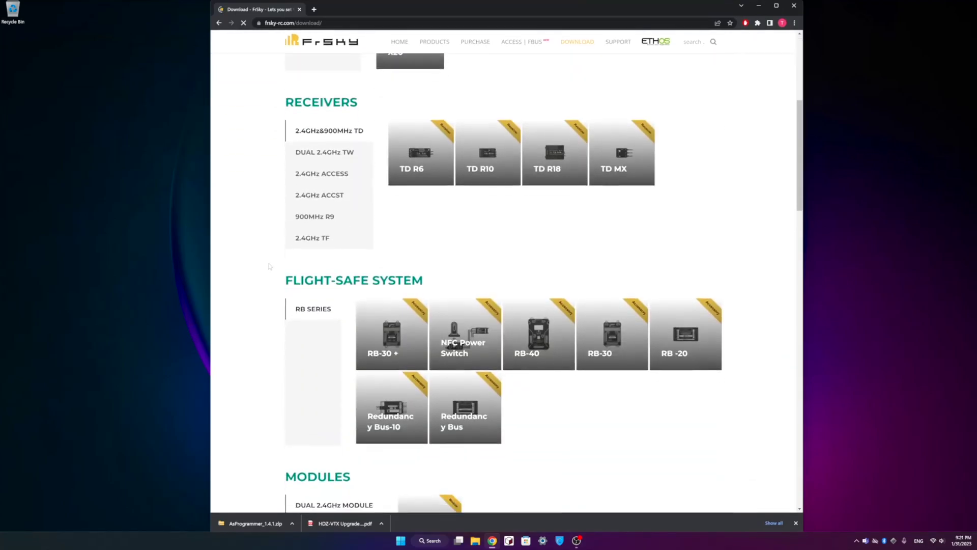
{"action": "scroll", "coordinate": [270, 266], "scroll_direction": "down", "scroll_amount": 10}
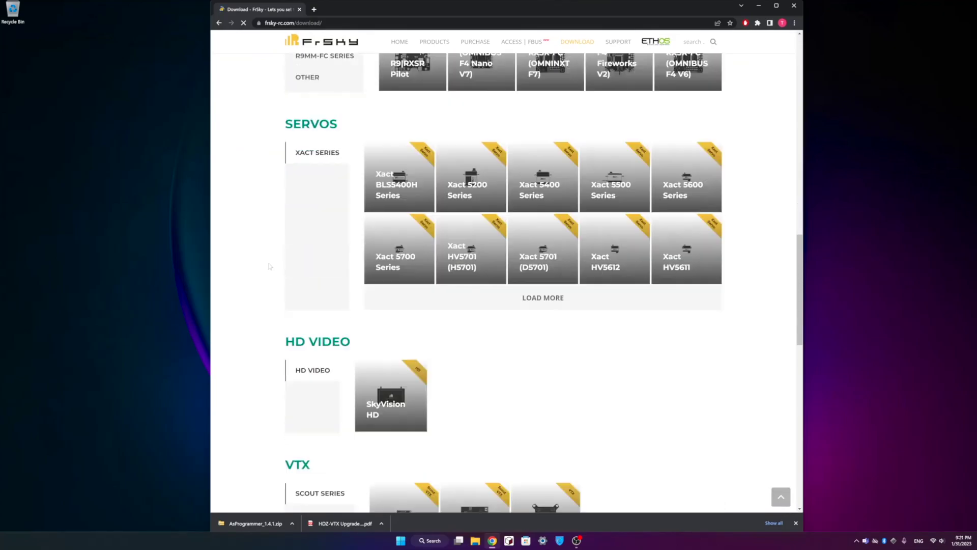
{"action": "scroll", "coordinate": [270, 265], "scroll_direction": "down", "scroll_amount": 6}
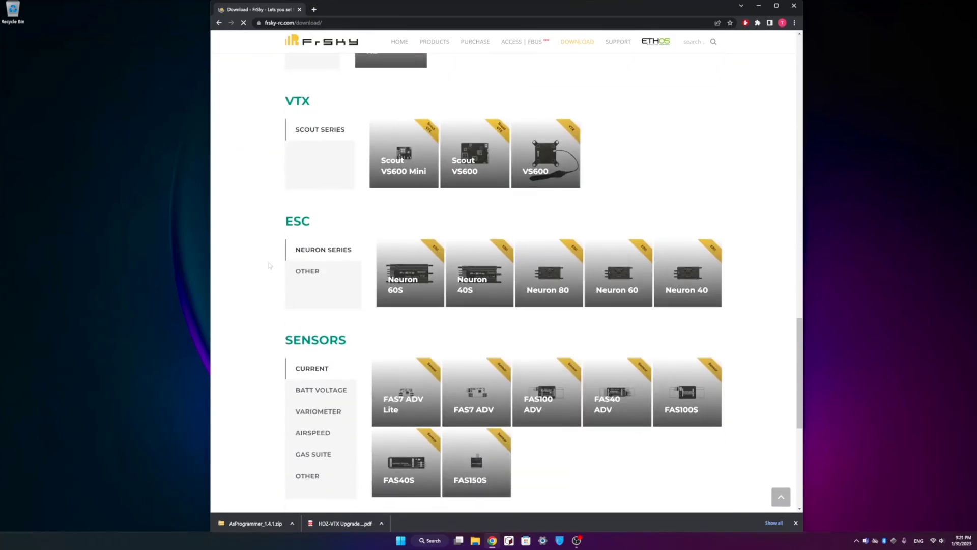
{"action": "scroll", "coordinate": [270, 265], "scroll_direction": "down", "scroll_amount": 2}
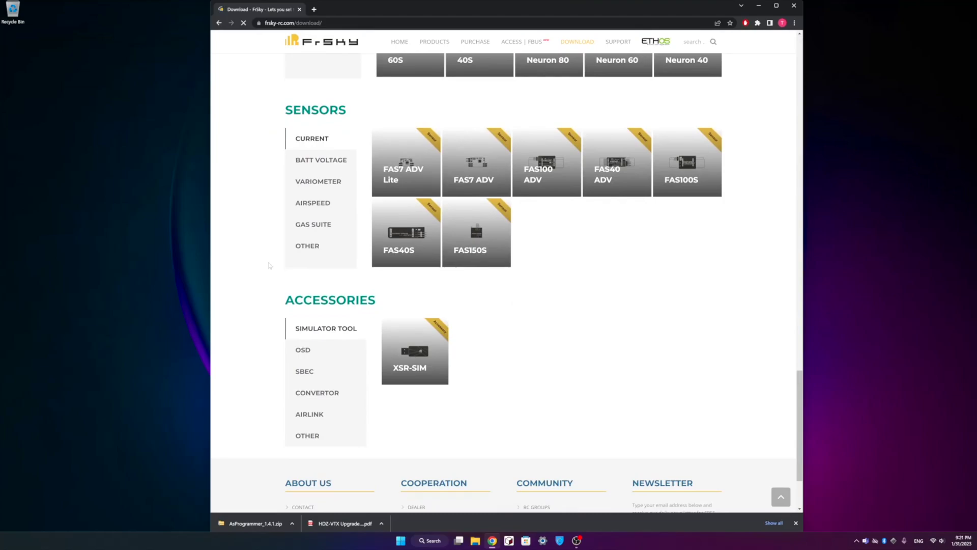
{"action": "left_click", "coordinate": [317, 250]}
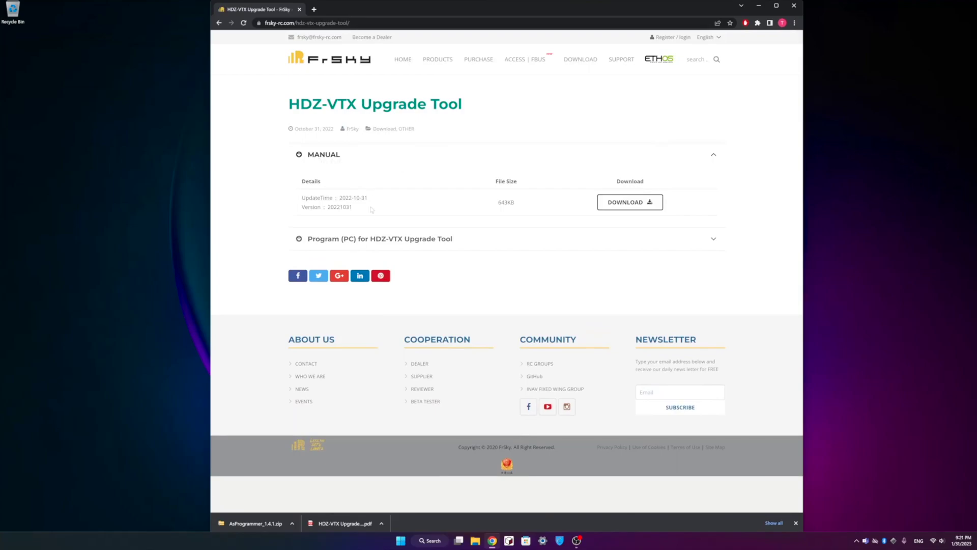
{"action": "left_click", "coordinate": [359, 239]}
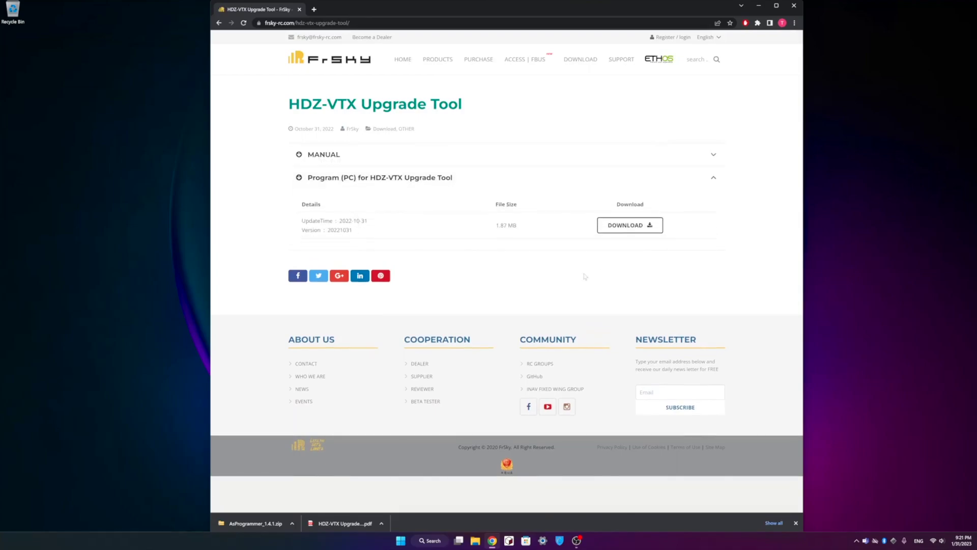
{"action": "left_click", "coordinate": [622, 229]}
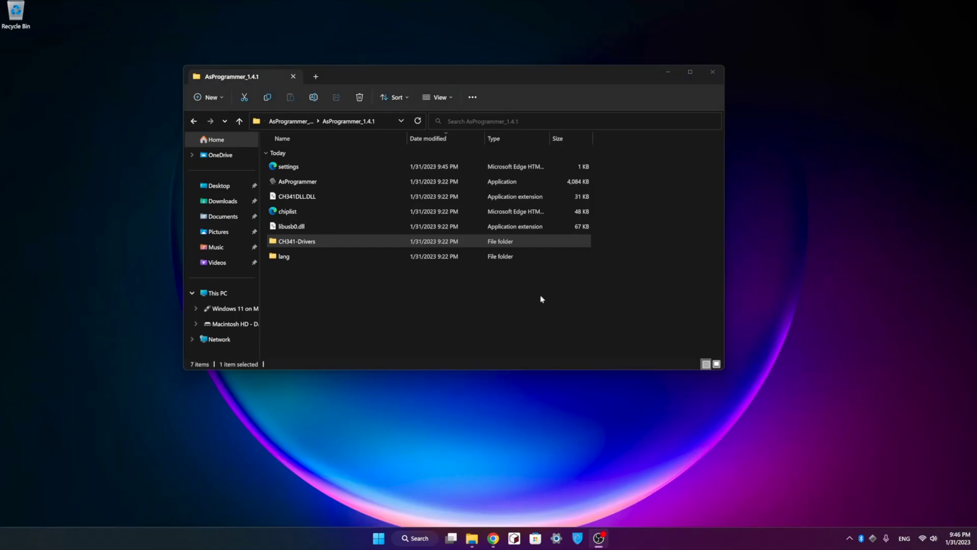
Install the CH341 parallel driver with CH341PAR from CH341-Drivers > CH341Parallel_driver_support WIN7.
{"action": "left_click", "coordinate": [314, 244]}
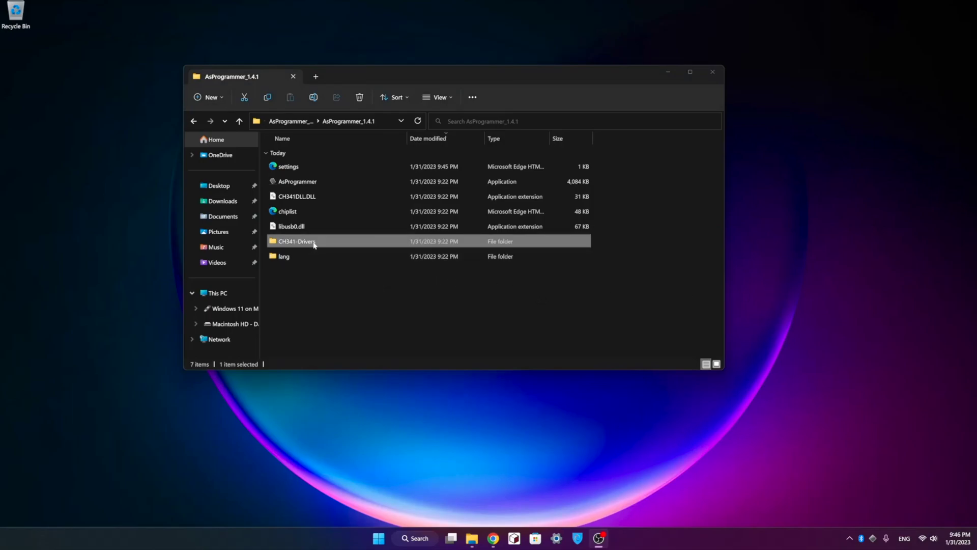
{"action": "double_click", "coordinate": [314, 243]}
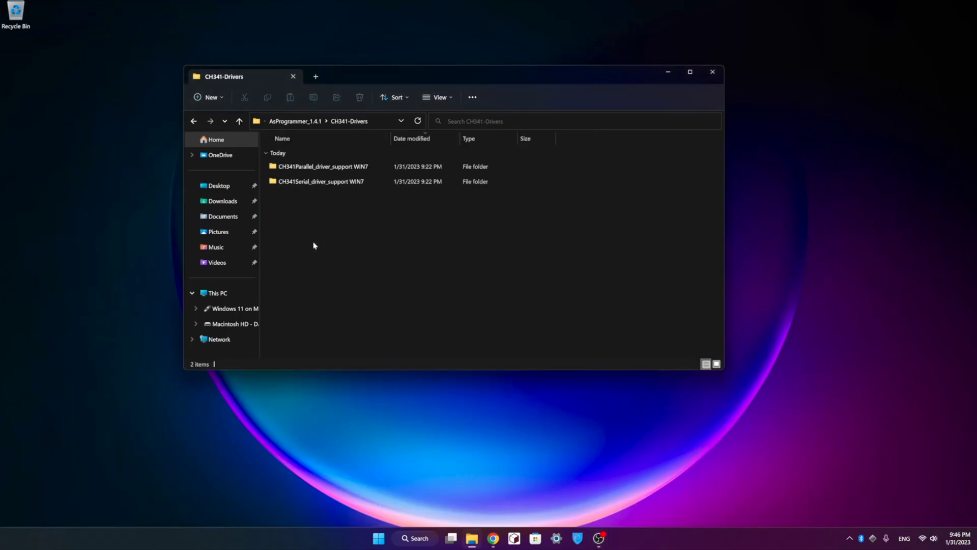
{"action": "double_click", "coordinate": [320, 166]}
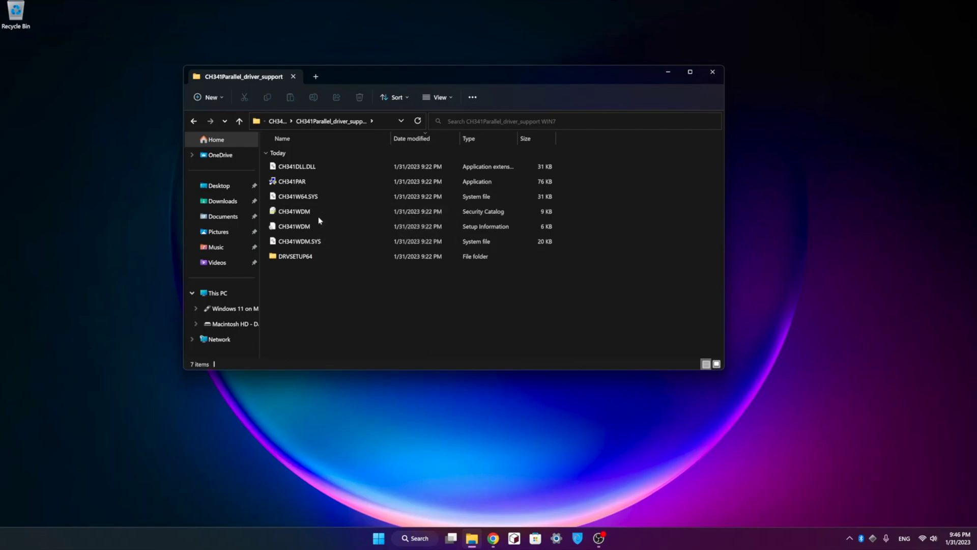
{"action": "left_click", "coordinate": [326, 183]}
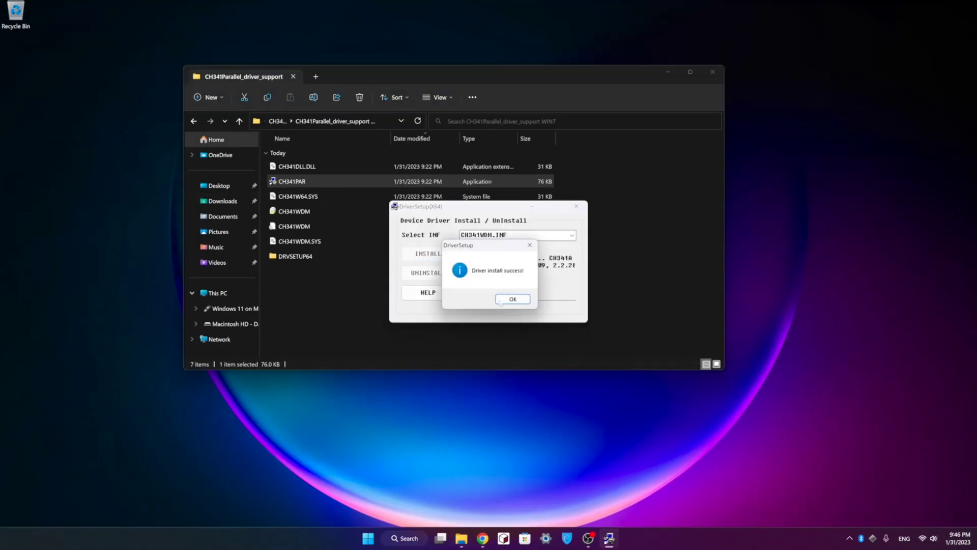
{"action": "left_click", "coordinate": [513, 300]}
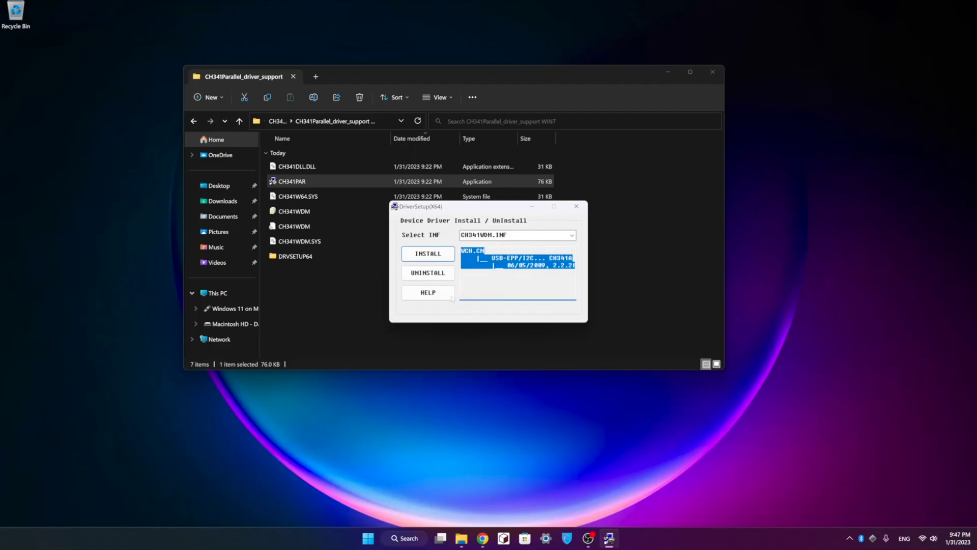
Install the CH341 serial driver with CH341SER, then return to the AsProgrammer_1.4.1 folder.
{"action": "left_click", "coordinate": [241, 122]}
{"action": "left_click", "coordinate": [299, 182]}
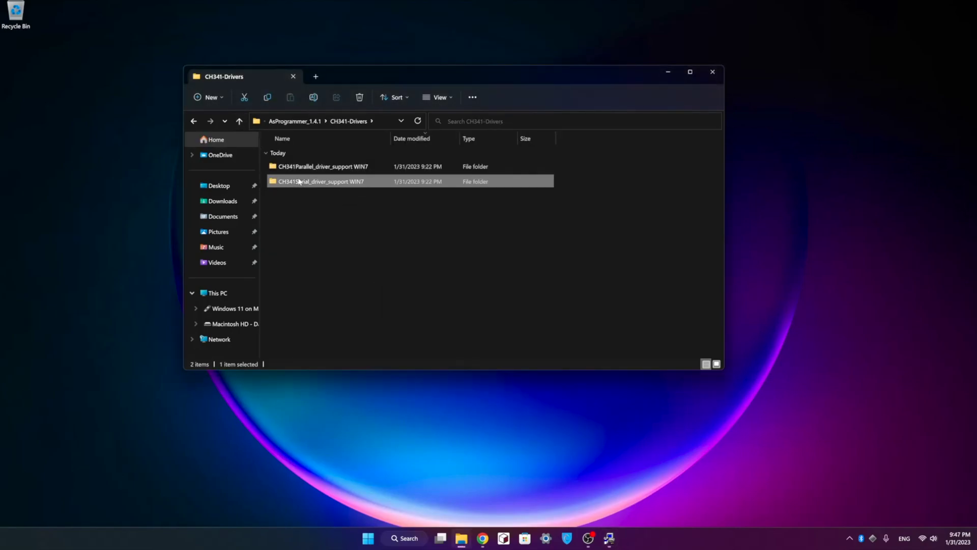
{"action": "double_click", "coordinate": [299, 182]}
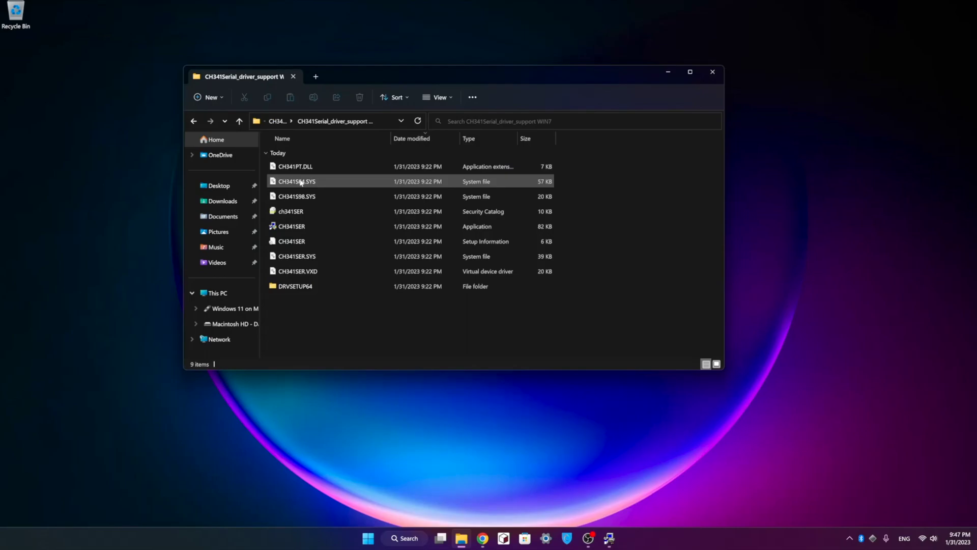
{"action": "left_click", "coordinate": [327, 231]}
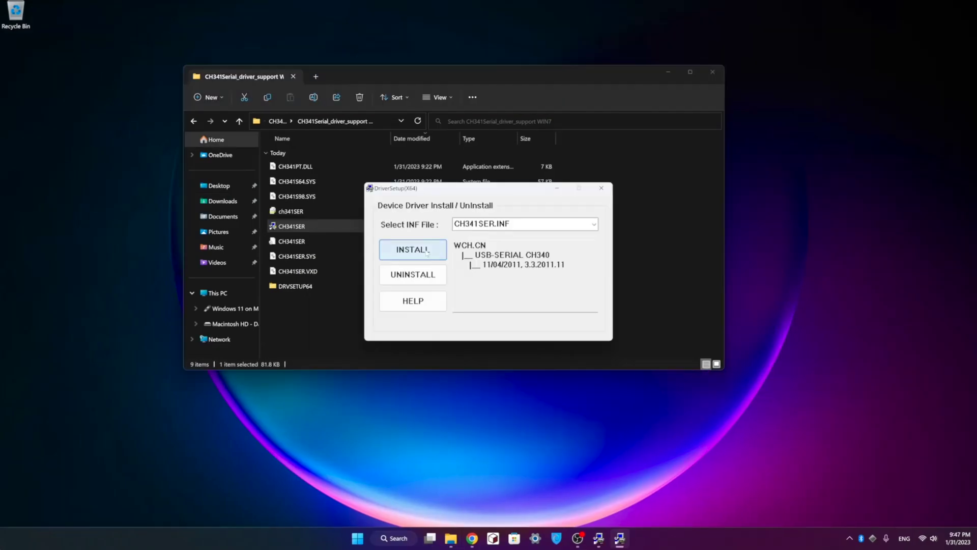
{"action": "left_click", "coordinate": [426, 251]}
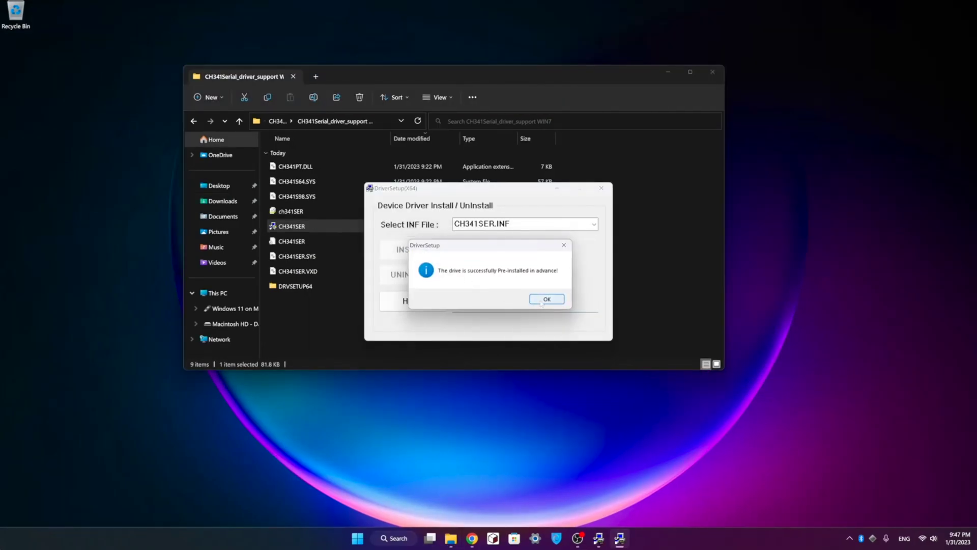
{"action": "left_click", "coordinate": [542, 303]}
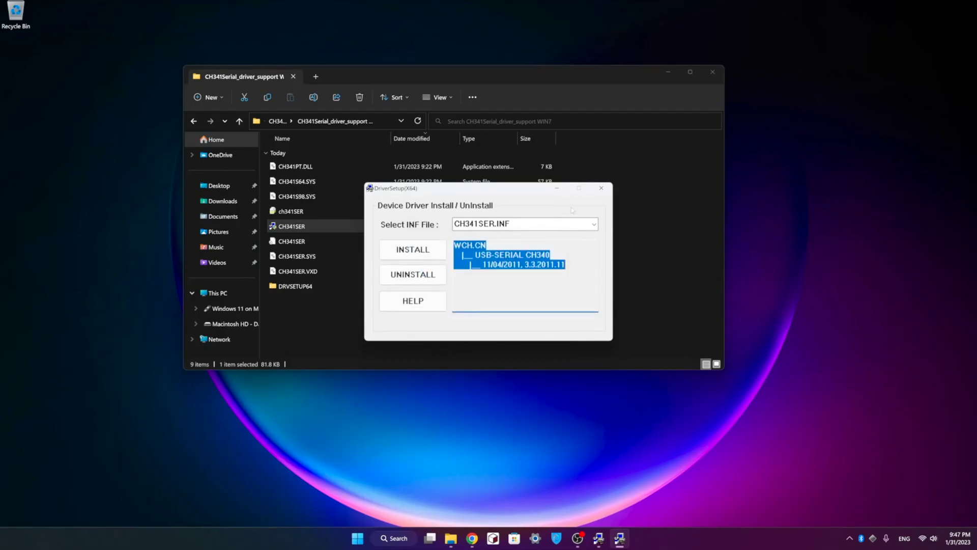
{"action": "left_click", "coordinate": [601, 188]}
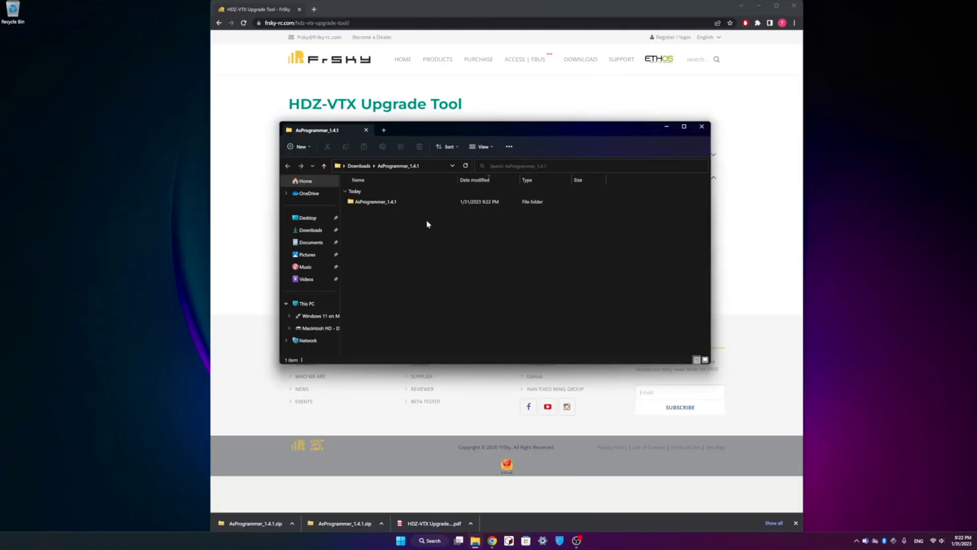
{"action": "double_click", "coordinate": [413, 202]}
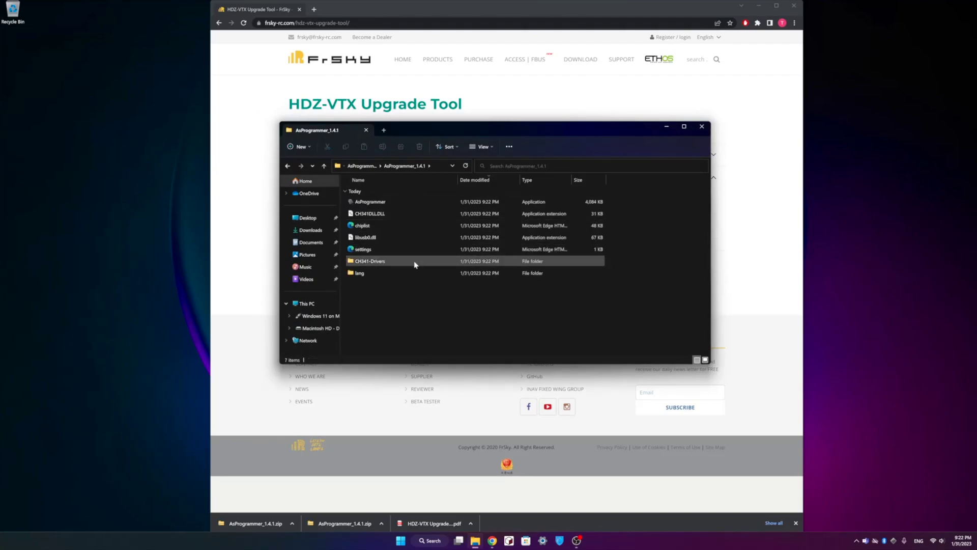
Launch AsProgrammer, select the SPI Winbond W25Q80BV chip, and read its contents.
{"action": "double_click", "coordinate": [427, 202]}
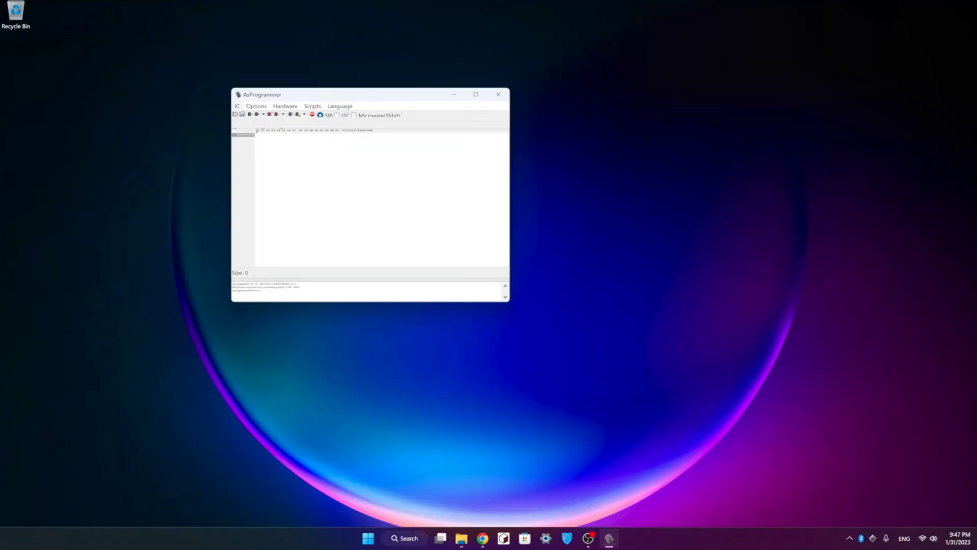
{"action": "left_click", "coordinate": [237, 106]}
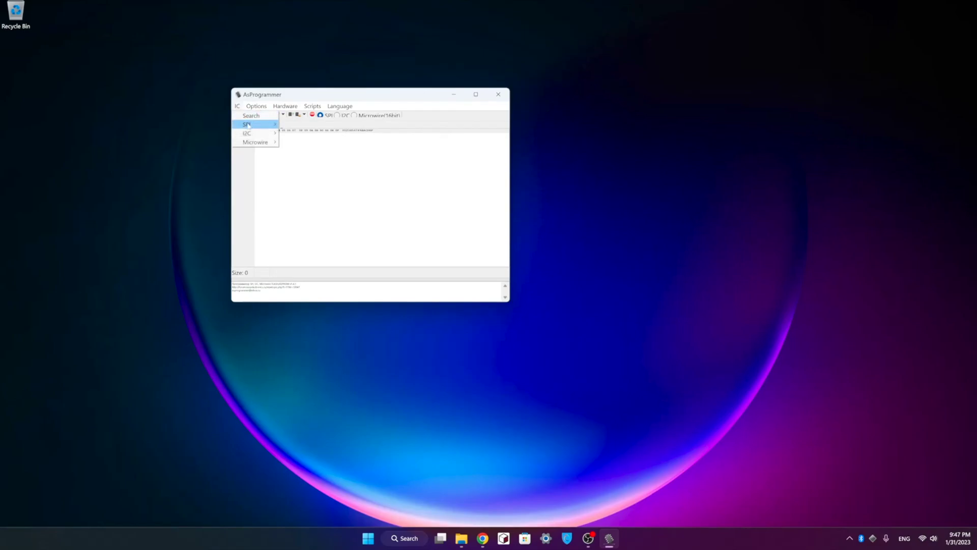
{"action": "mouse_move", "coordinate": [248, 125]}
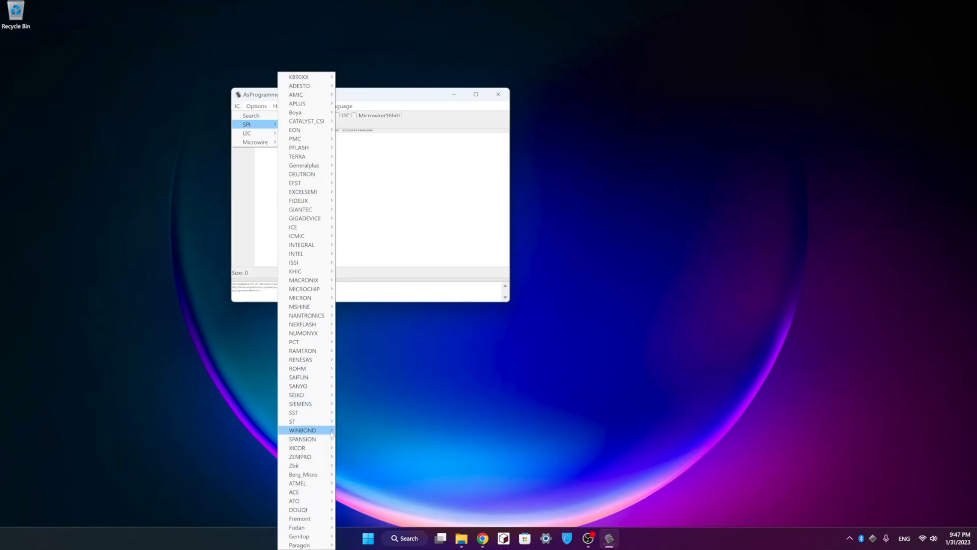
{"action": "mouse_move", "coordinate": [332, 432]}
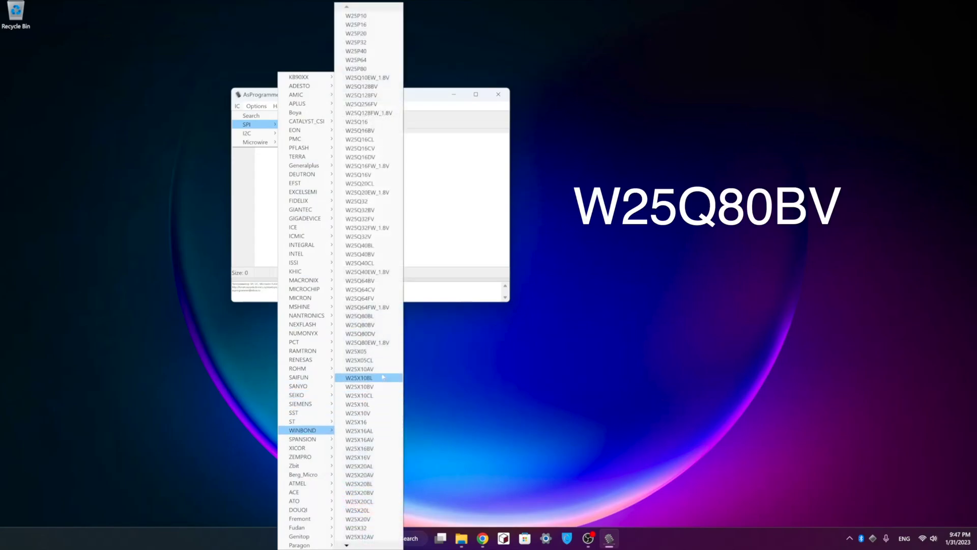
{"action": "left_click", "coordinate": [384, 328]}
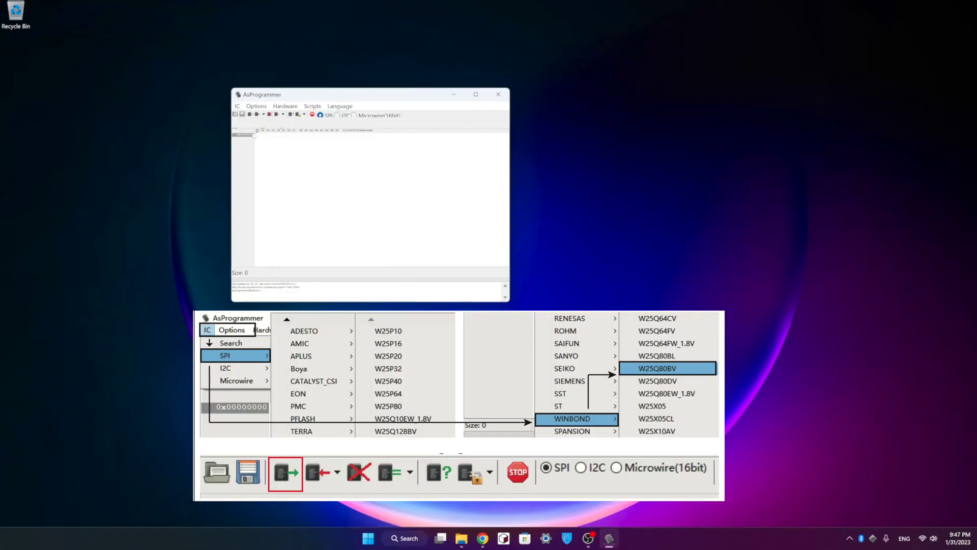
{"action": "left_click", "coordinate": [250, 114]}
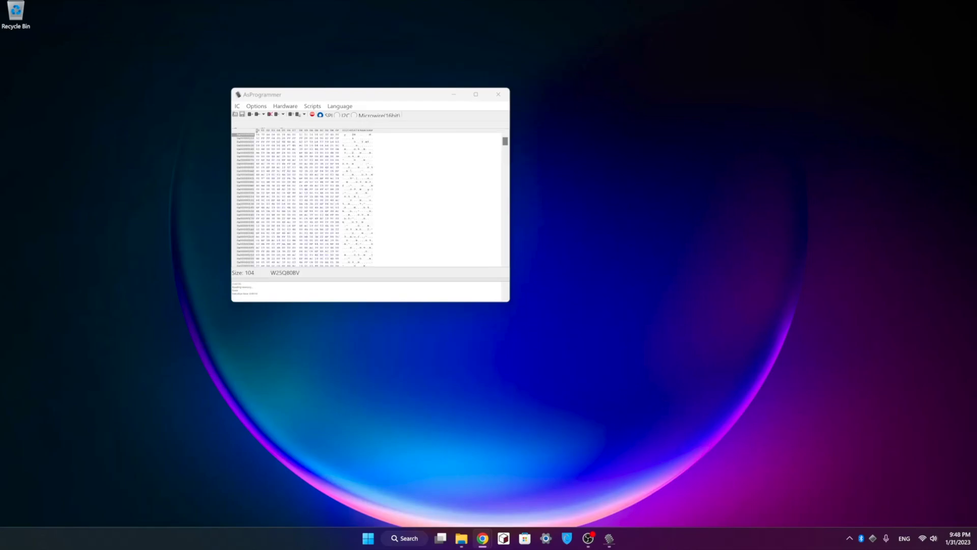
Erase the W25Q80BV chip, confirming with Yes.
{"action": "left_click", "coordinate": [270, 114]}
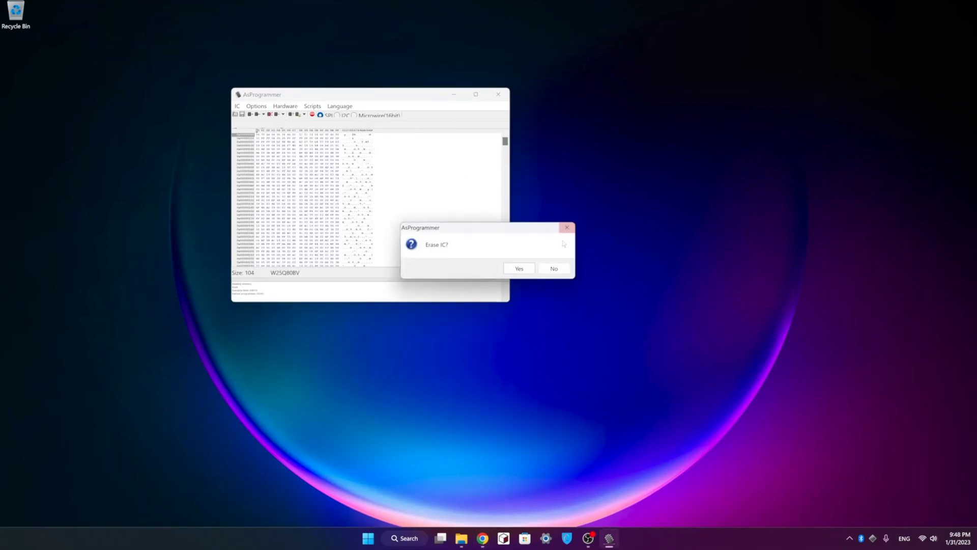
{"action": "left_click", "coordinate": [519, 269]}
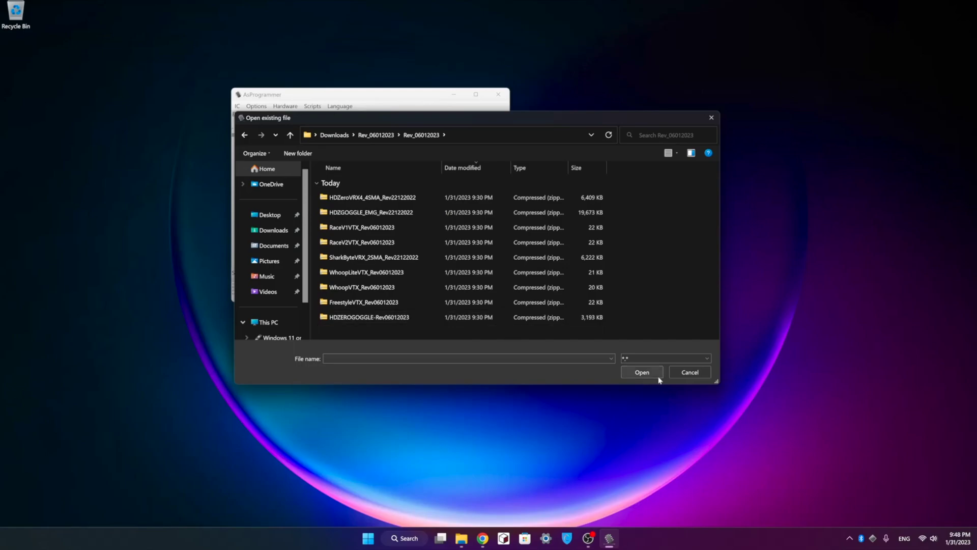
Load HDZERO_TX.bin from WhoopVTX_Rev06012023 and start programming it to the chip.
{"action": "double_click", "coordinate": [391, 288]}
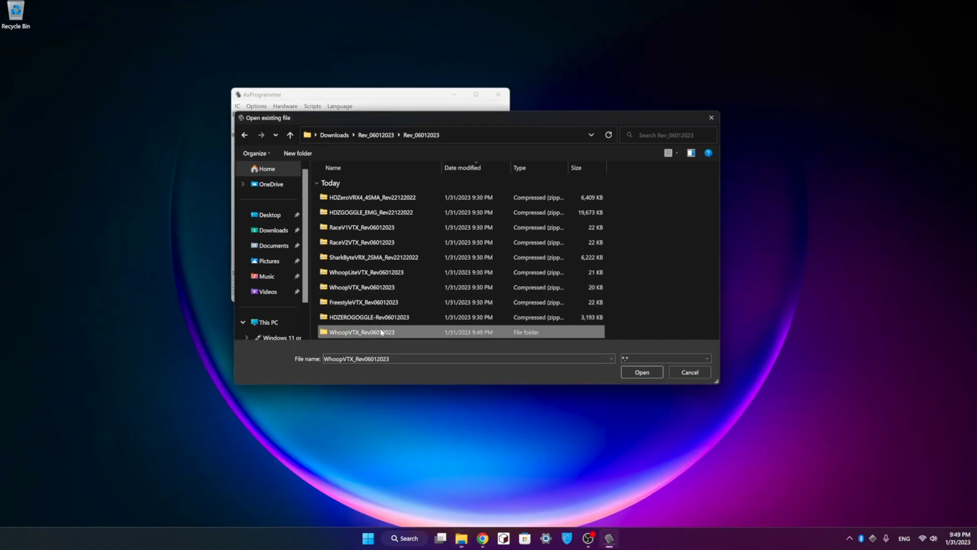
{"action": "left_click", "coordinate": [386, 198]}
{"action": "left_click", "coordinate": [632, 372]}
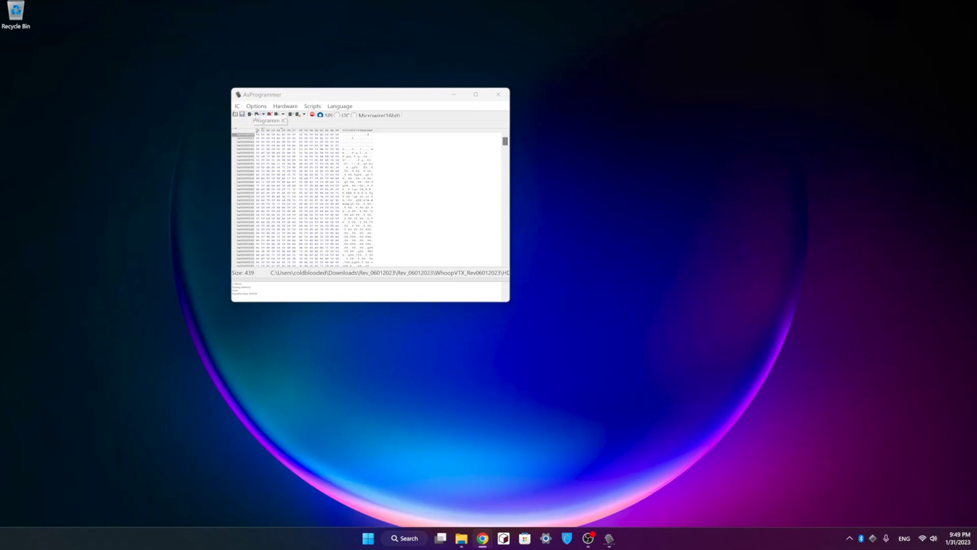
{"action": "left_click", "coordinate": [257, 114]}
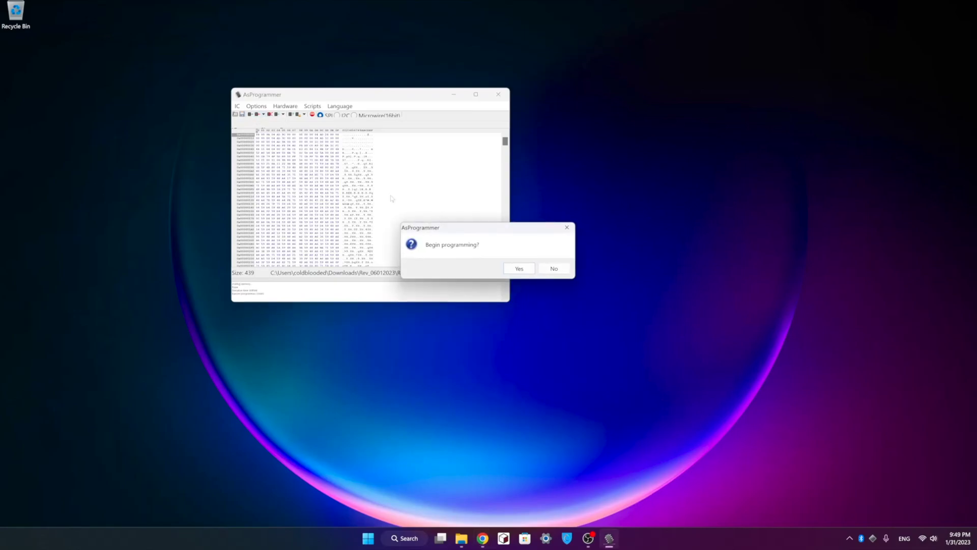
{"action": "left_click", "coordinate": [519, 268]}
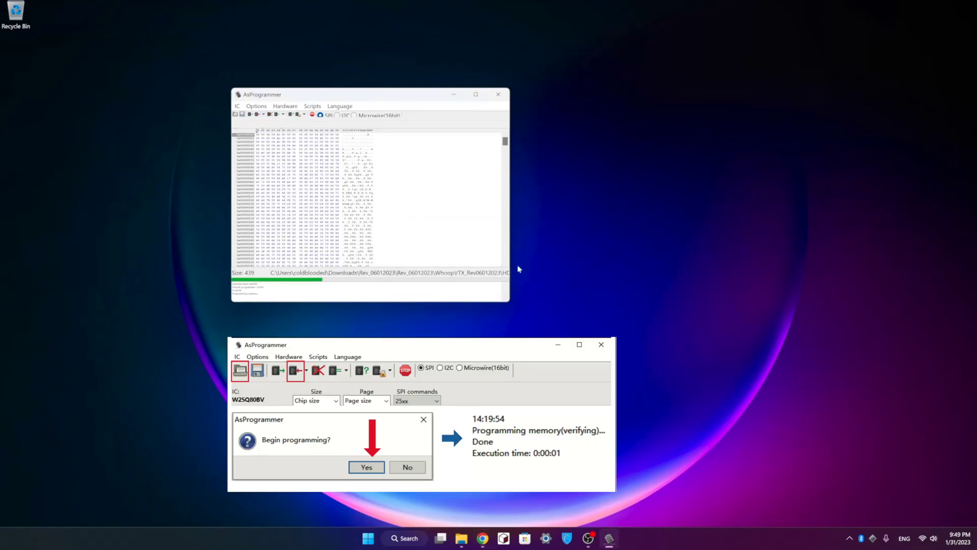